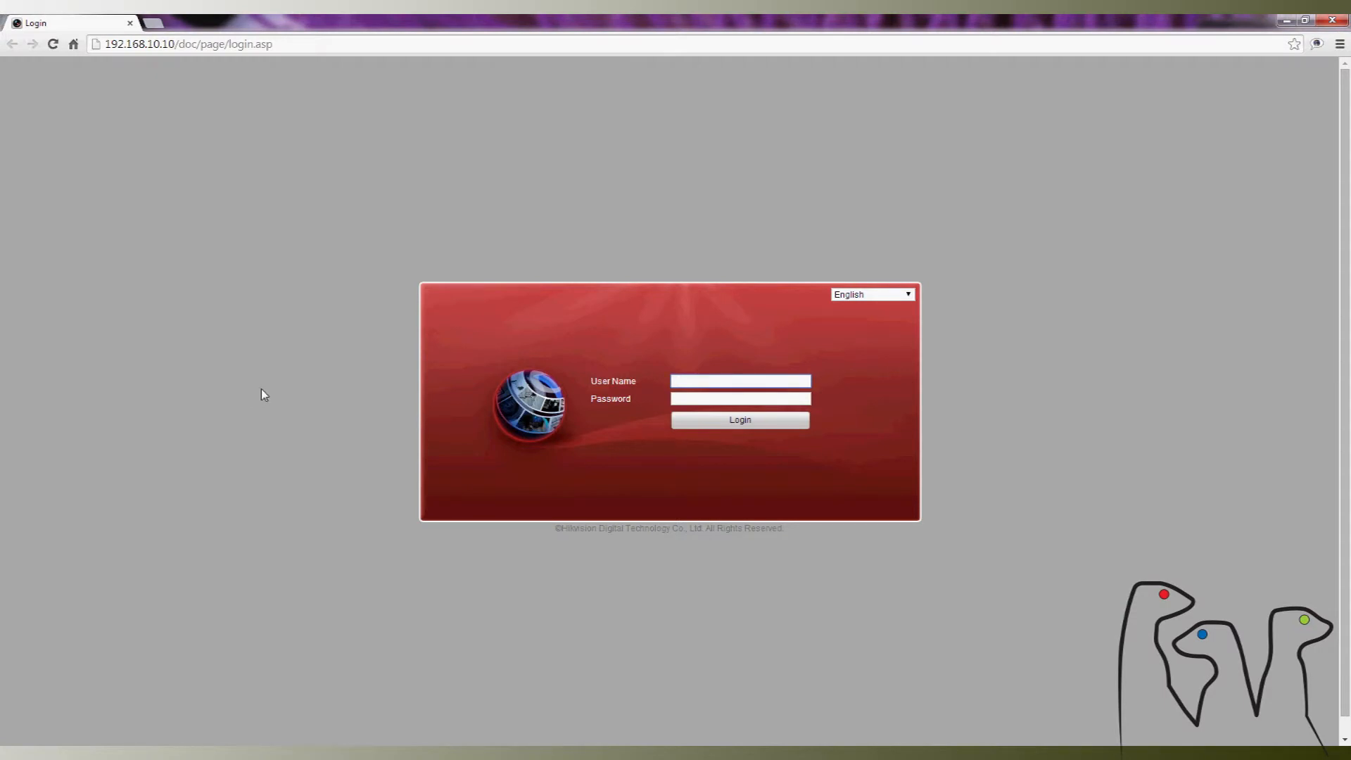
- Log in to the DVR's web interface as admin with the account password
type("admin")
key("Tab")
type("12345")
key("Return")
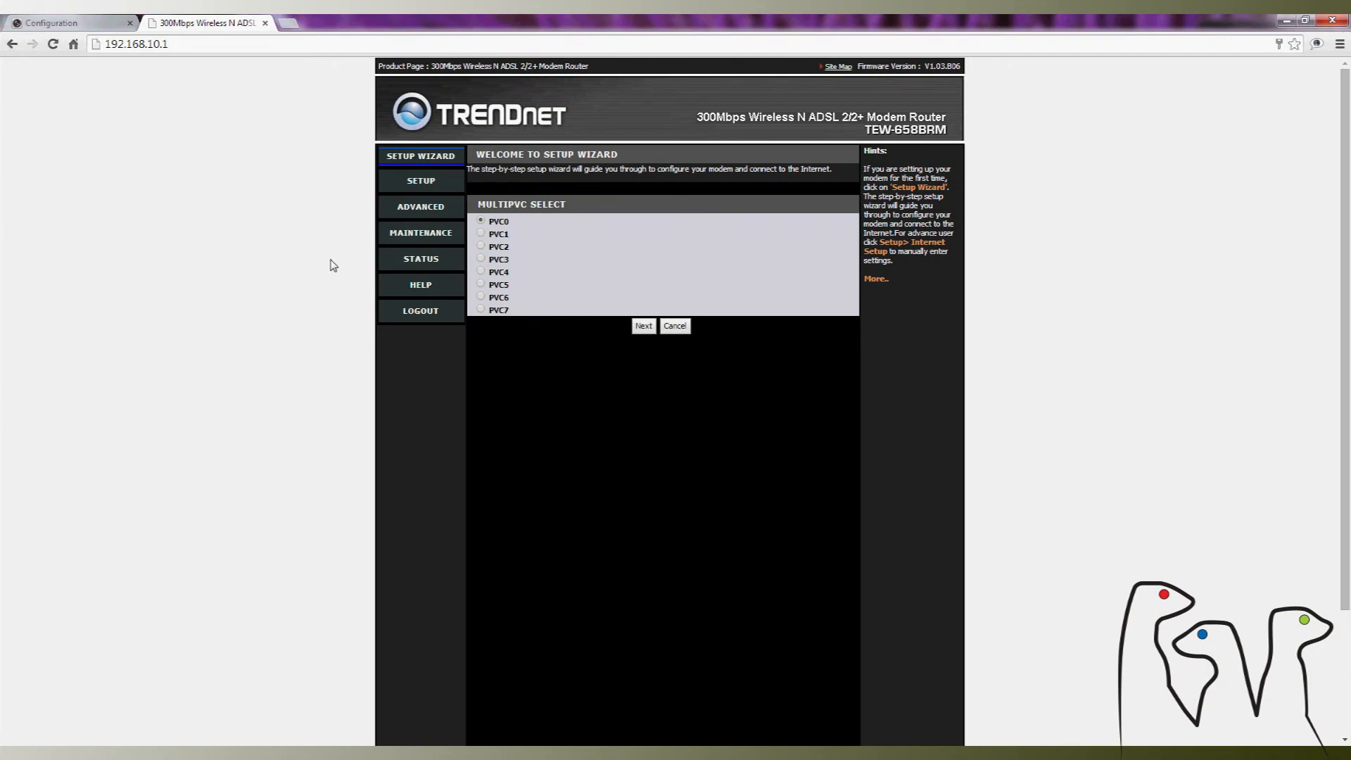
- Go to the router's advanced NAT virtual server settings and start a new virtual server rule
left_click(418, 213)
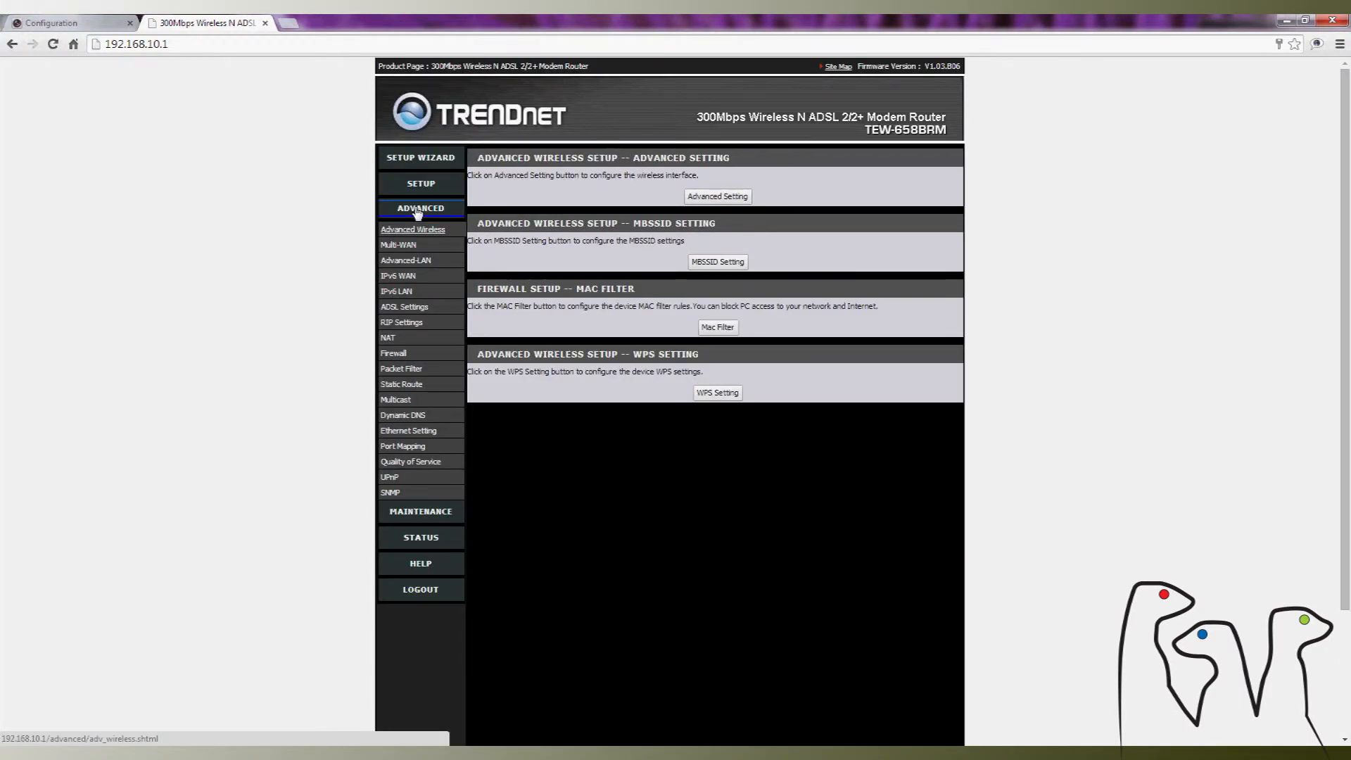
mouse_move(386, 343)
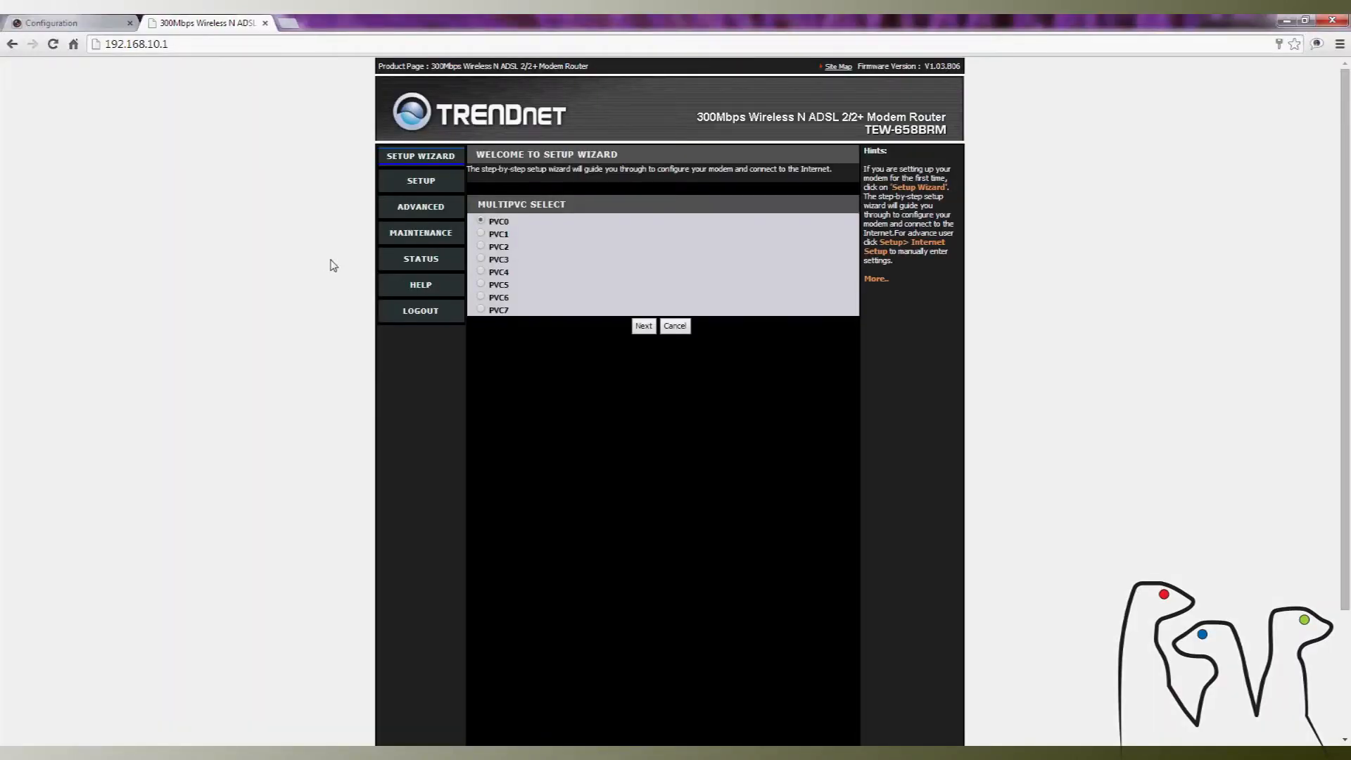
left_click(420, 207)
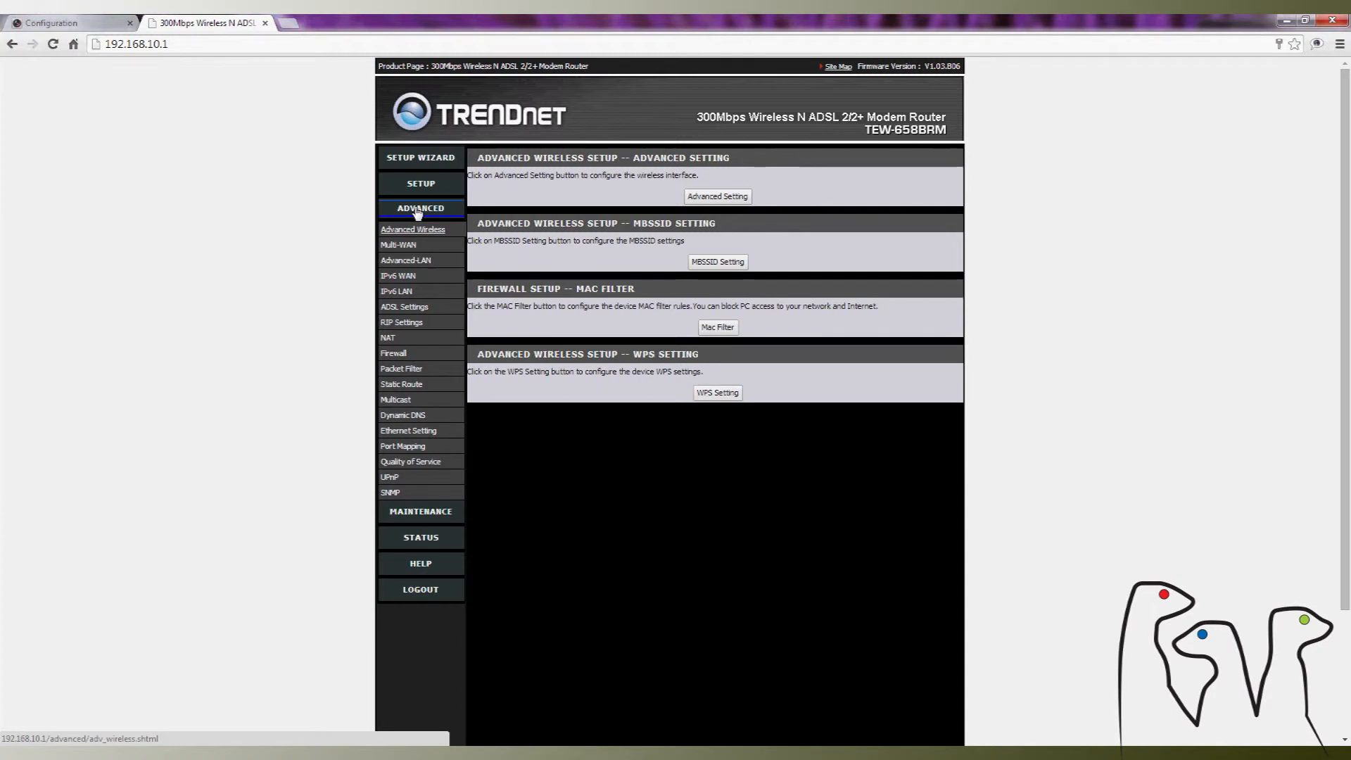
mouse_move(384, 344)
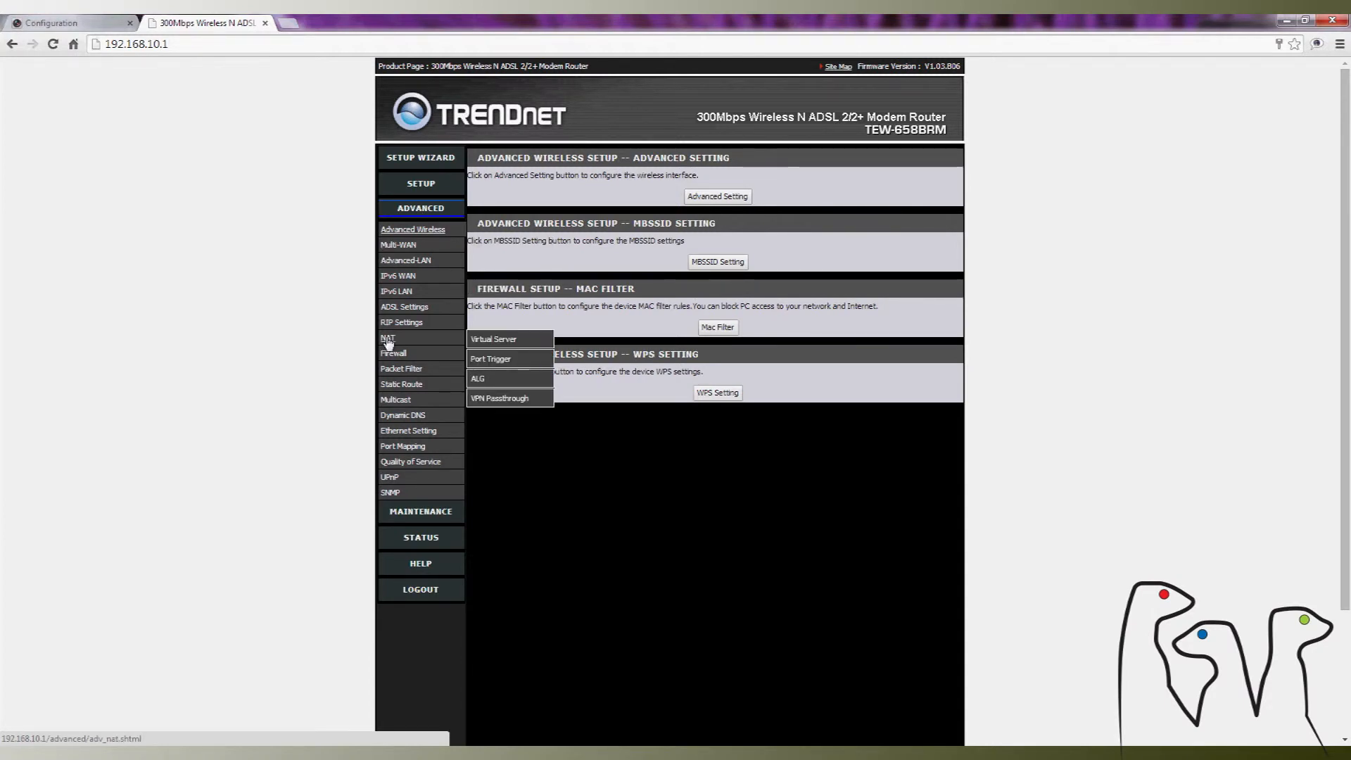
left_click(493, 339)
left_click(660, 237)
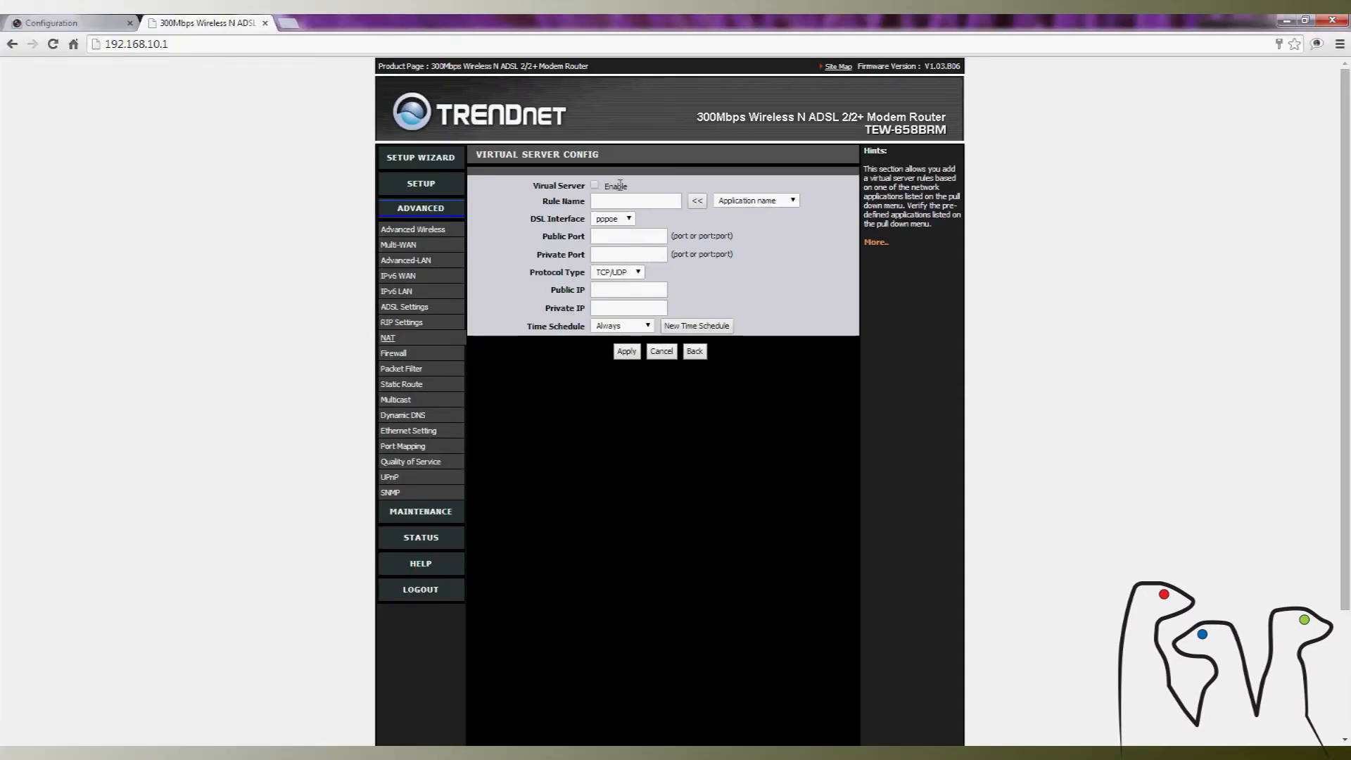
- Enable the virtual server and name the rule NVR82
left_click(595, 187)
left_click(613, 200)
type("NVR")
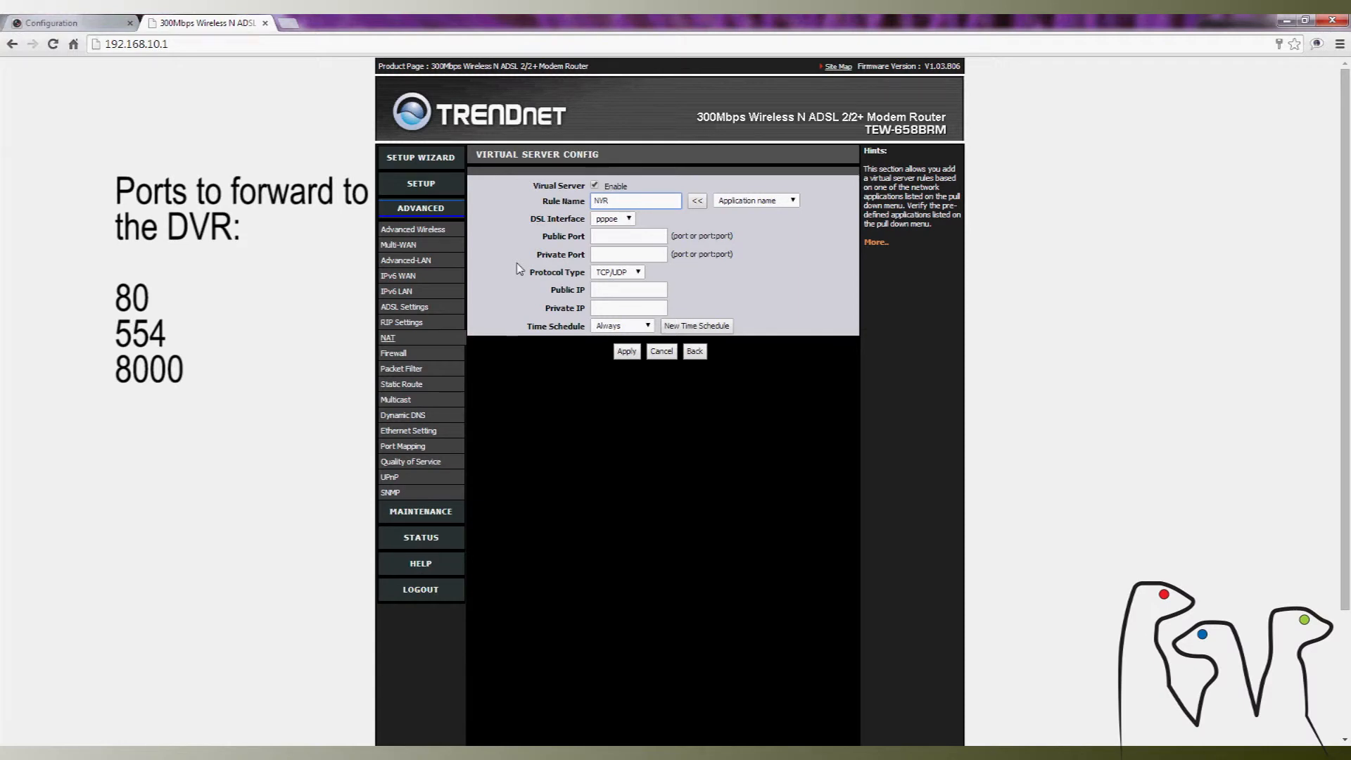
type("82")
- Set the rule's public and private ports to 82 with TCP/UDP as the protocol type
left_click(611, 236)
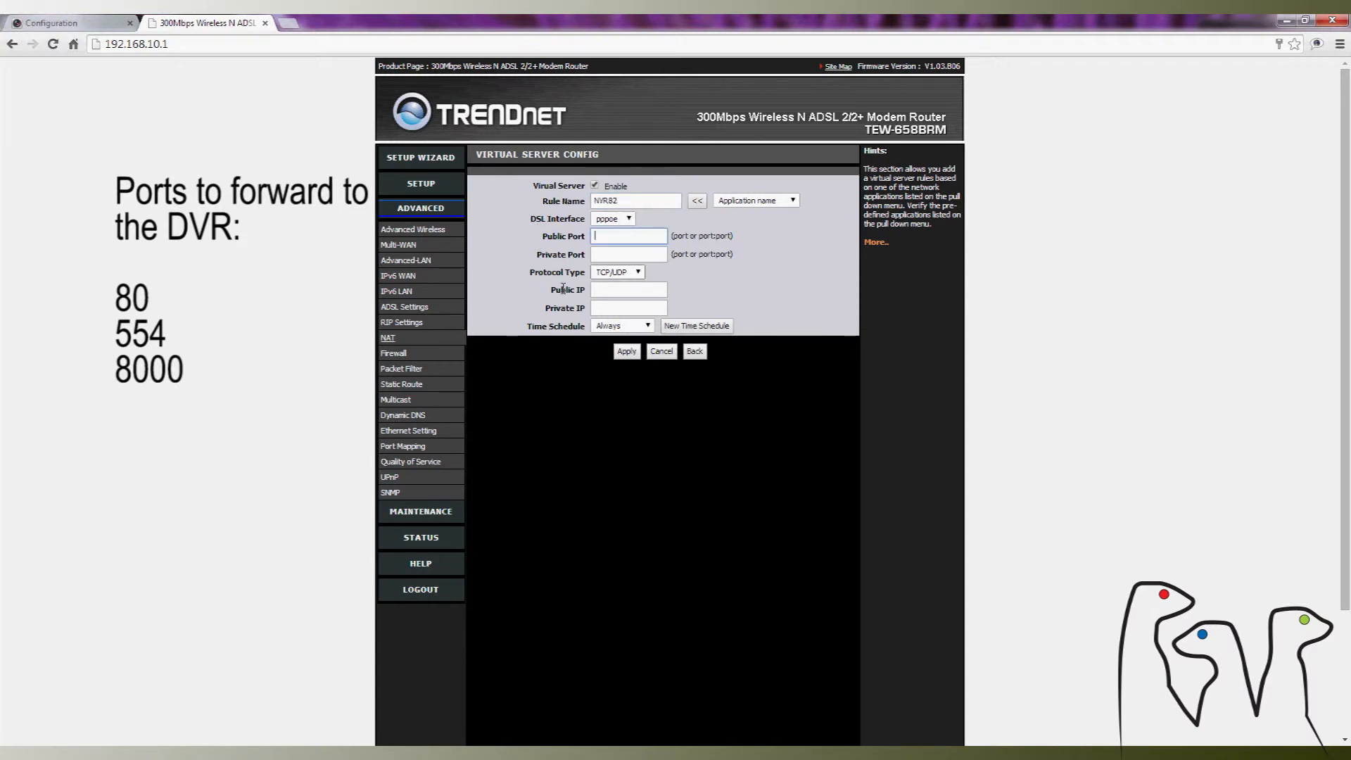
type("82")
key("Tab")
type("82")
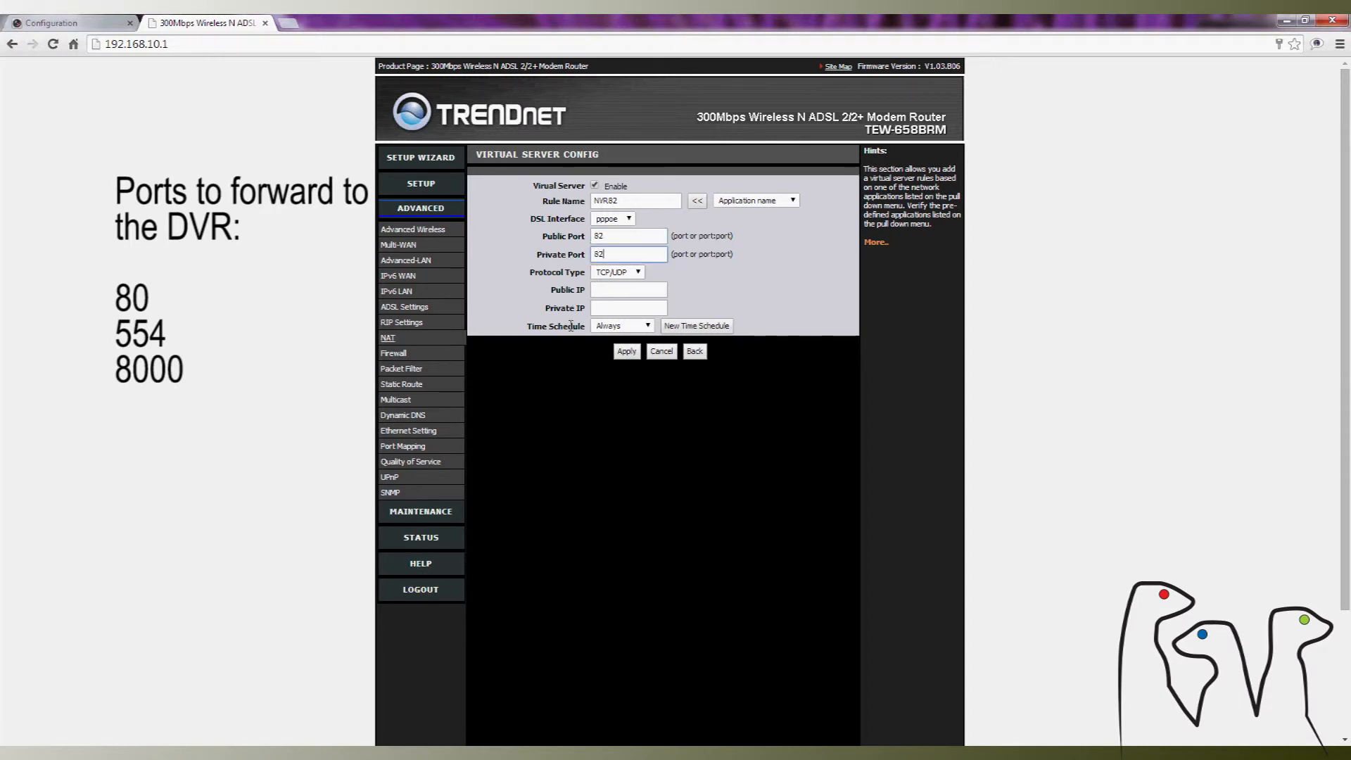
left_click(610, 273)
left_click(605, 274)
left_click(610, 277)
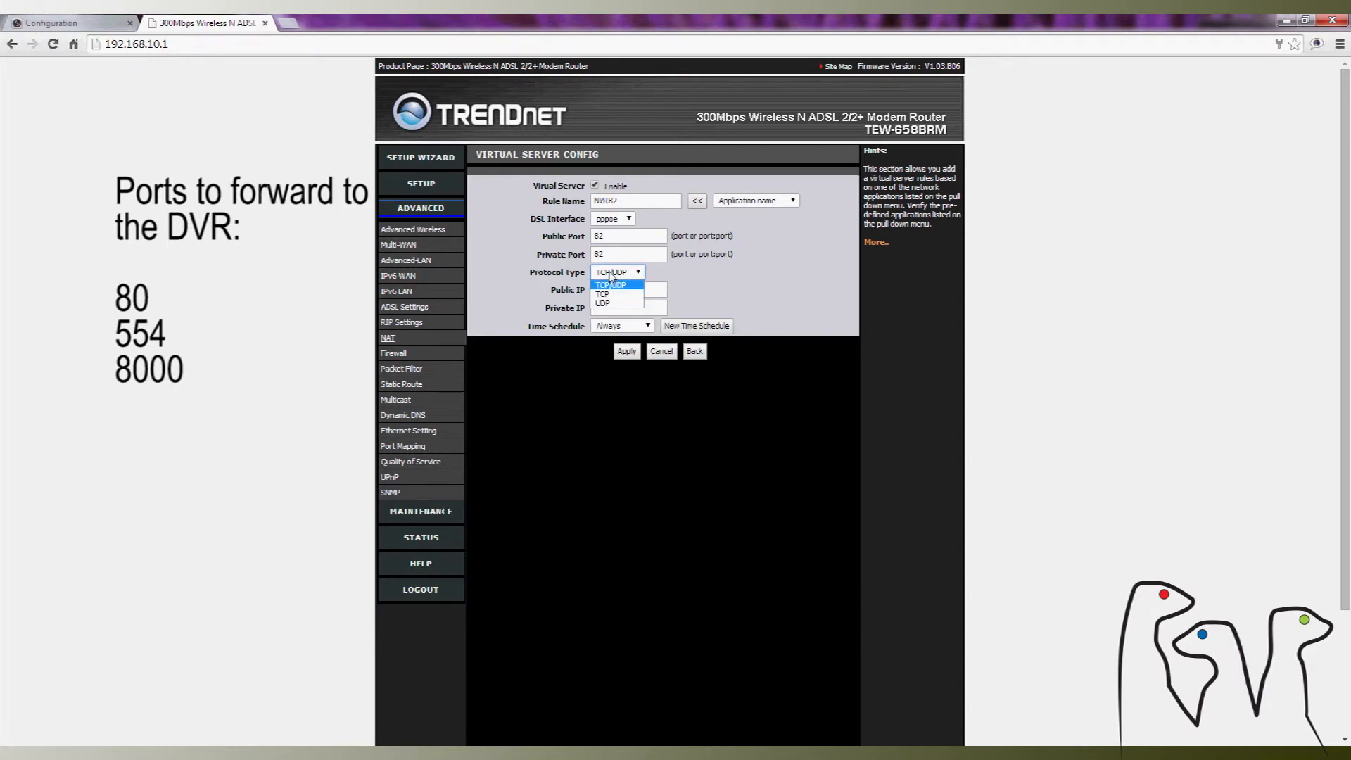
left_click(610, 278)
- Set the rule's public IP to 0.0.0.0 and its private IP to the DVR's address, 192.168.10.10
left_click(604, 289)
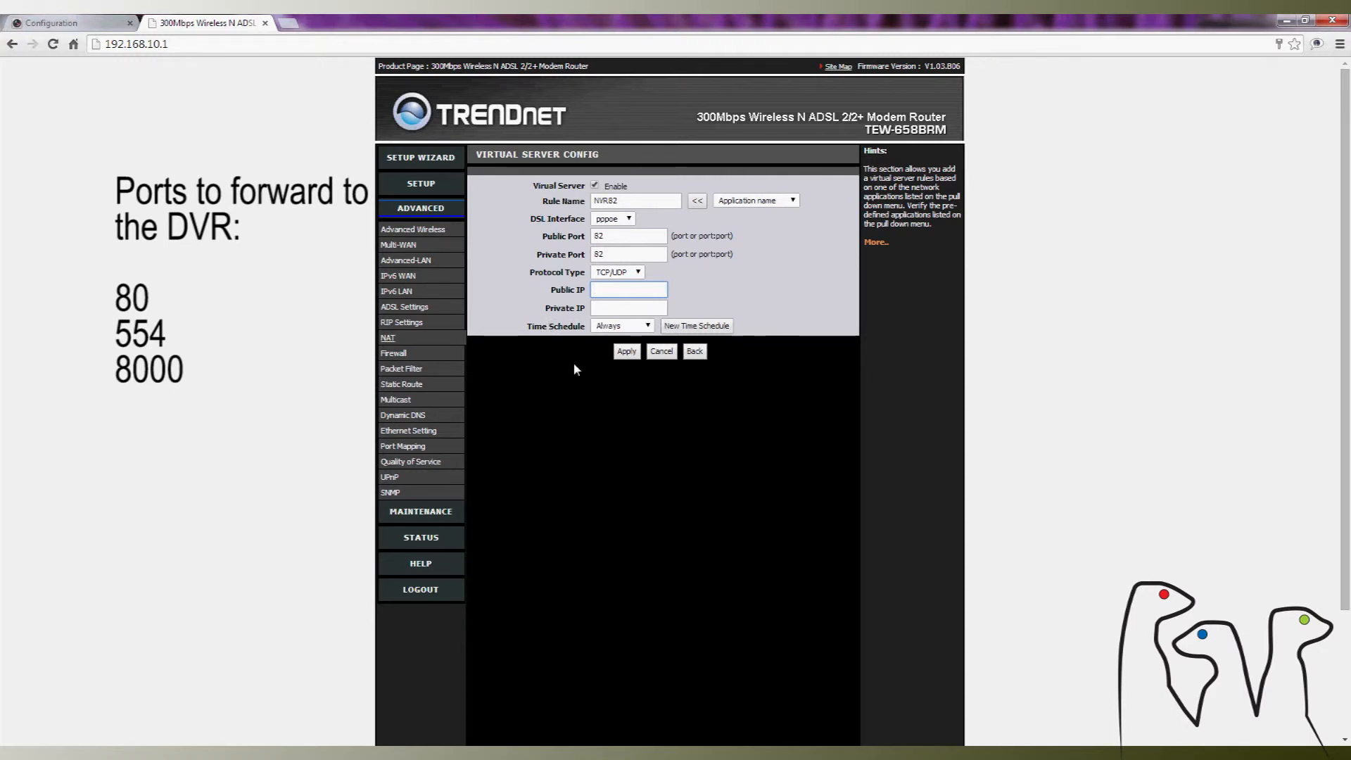
type("0.0.0.0")
left_click(598, 308)
type("192.168.10.")
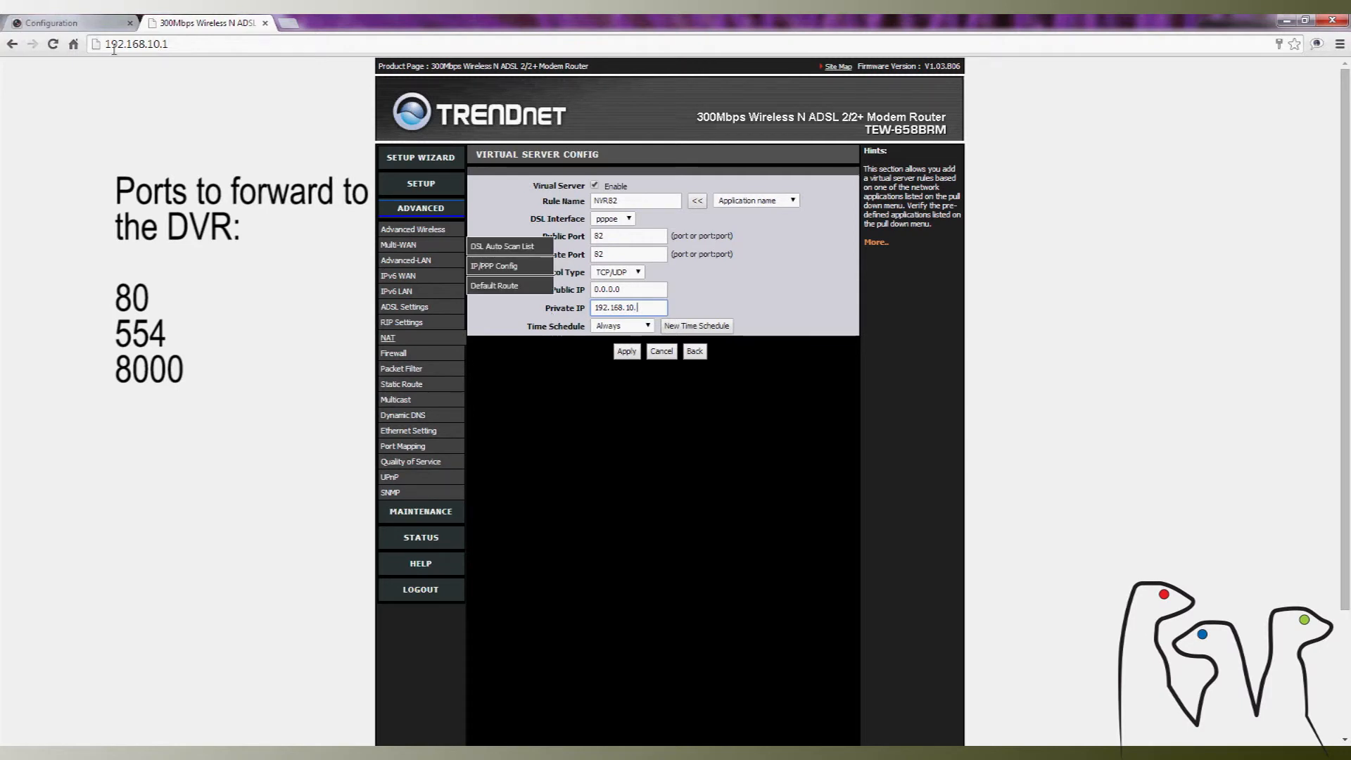
left_click(105, 24)
left_click(211, 25)
type(".10")
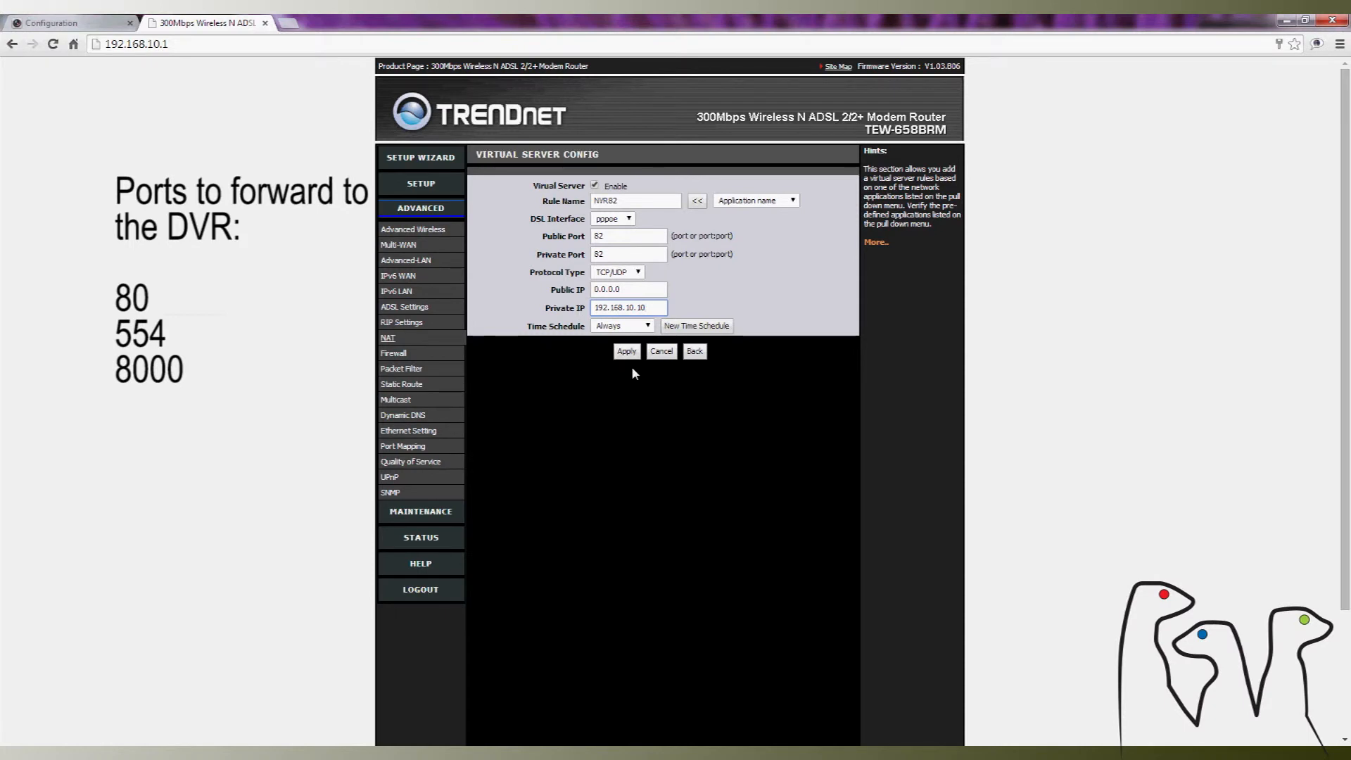
left_click(610, 326)
left_click(607, 331)
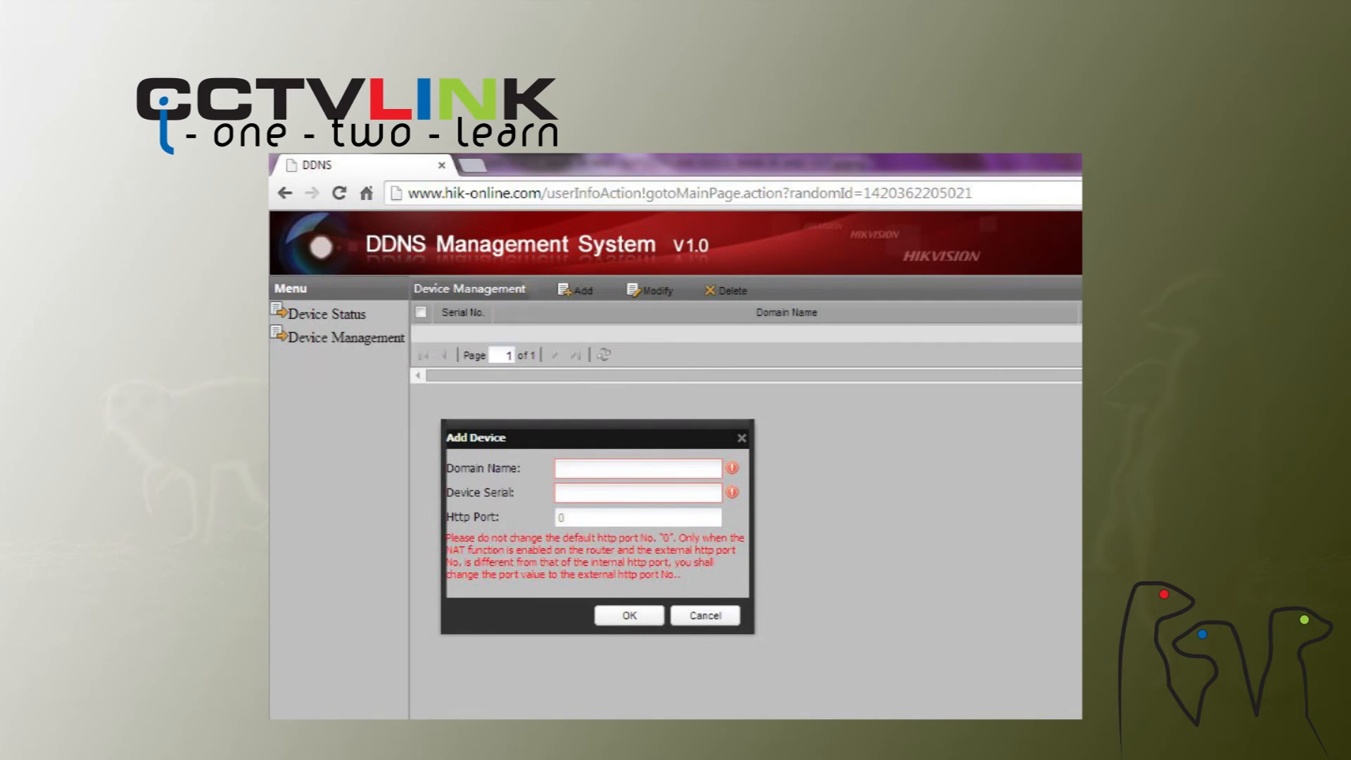
- Switch to the Hikvision DDNS Management System and enter CCTVLINKDVR as the domain name of the device being added
type("CCTVLINKDVR")
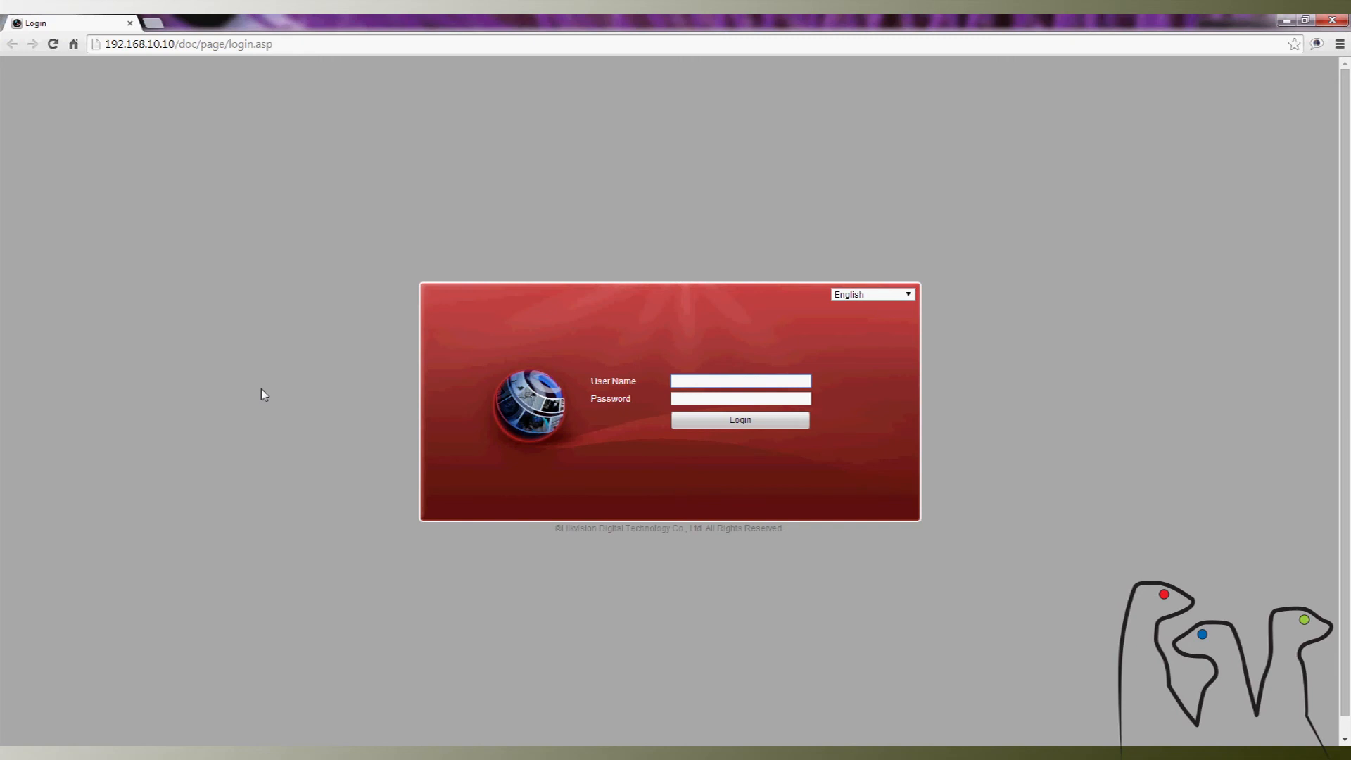
- Return to the DVR's web login page and sign in as admin with the account password
type("admin")
key("Tab")
type("12345")
key("Return")
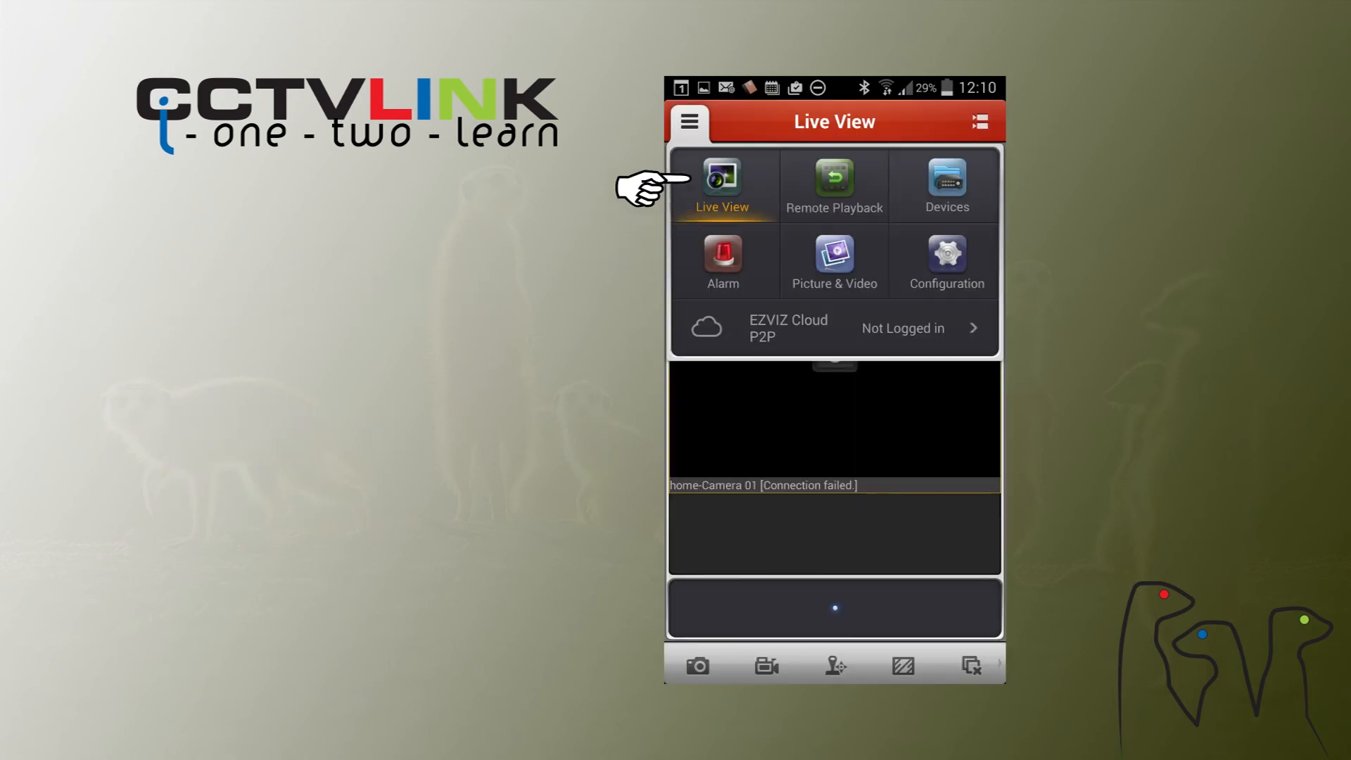
- Switch to the mobile camera viewing app and open its device list
left_click(947, 183)
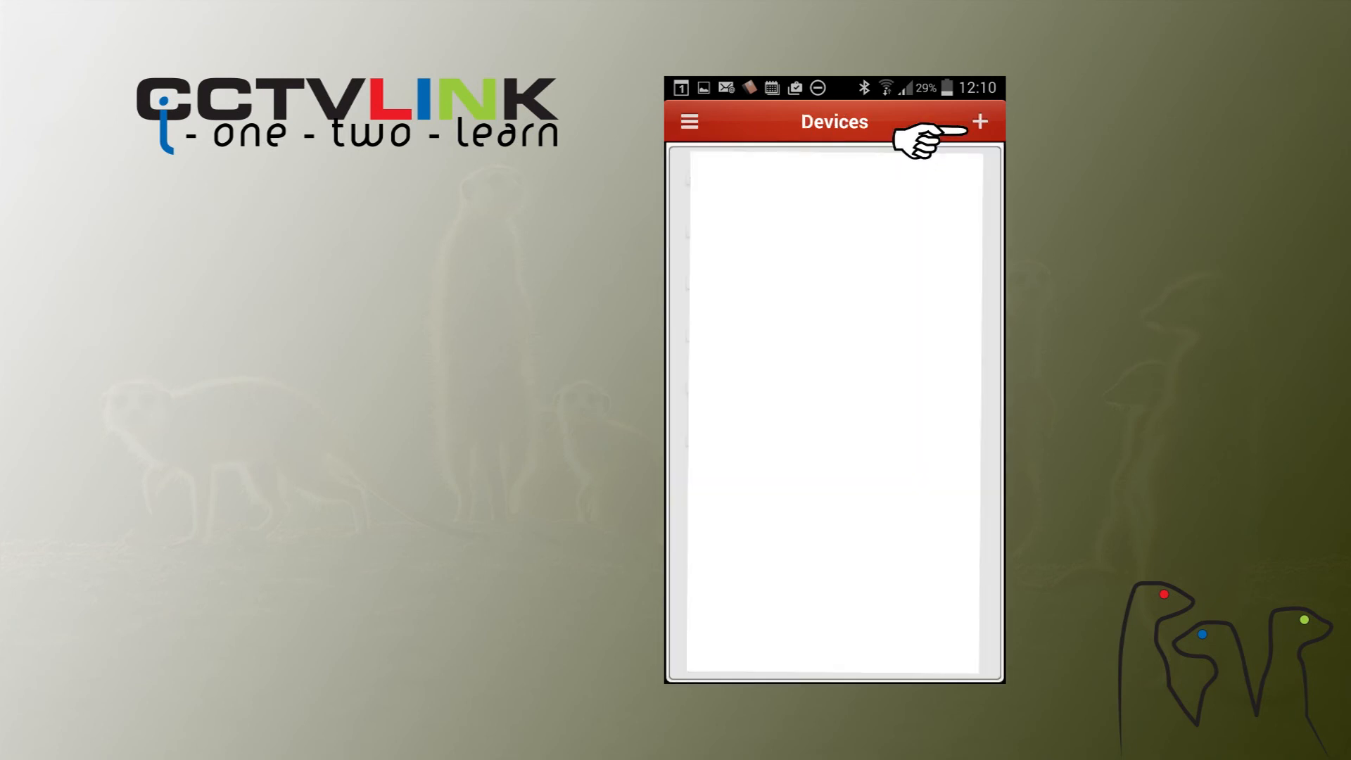